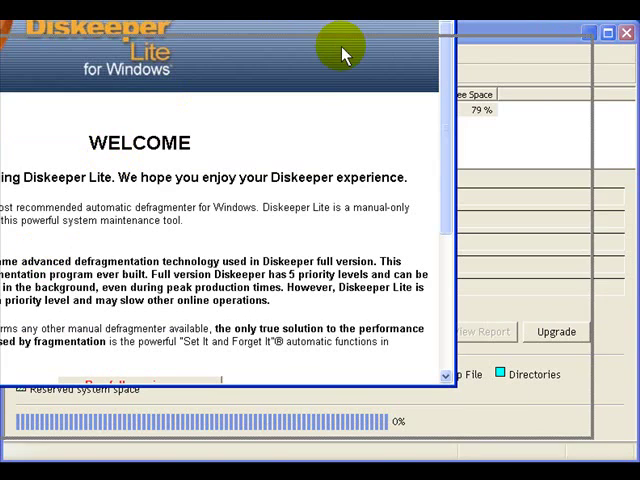
Maximize the Diskeeper Lite Welcome window to show its introduction
double_click(340, 52)
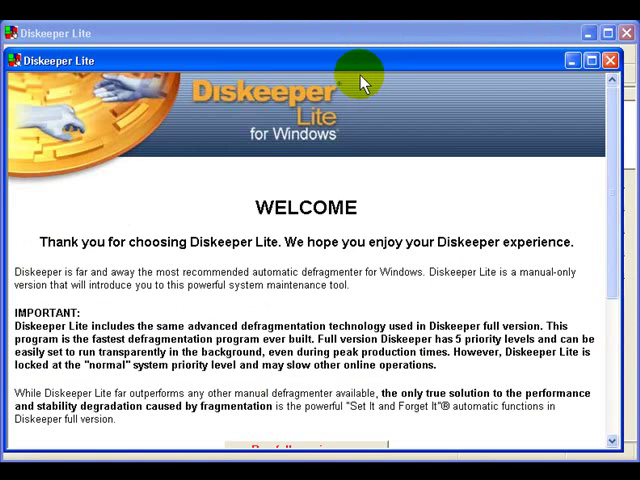
left_click_drag(347, 62, 355, 64)
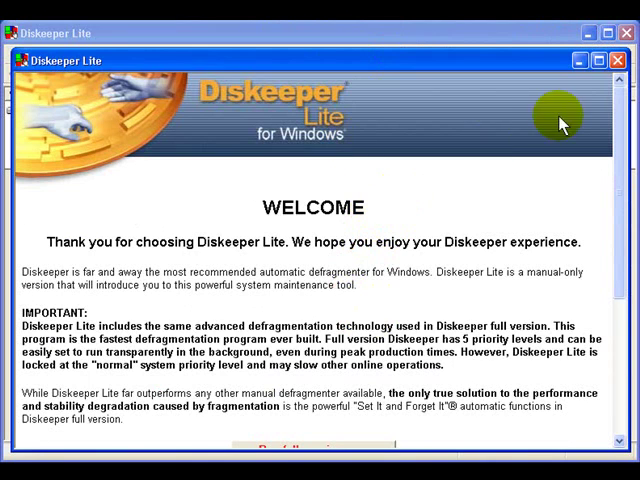
Close the Welcome window, select volume C:, and analyze it for fragmentation
left_click(618, 61)
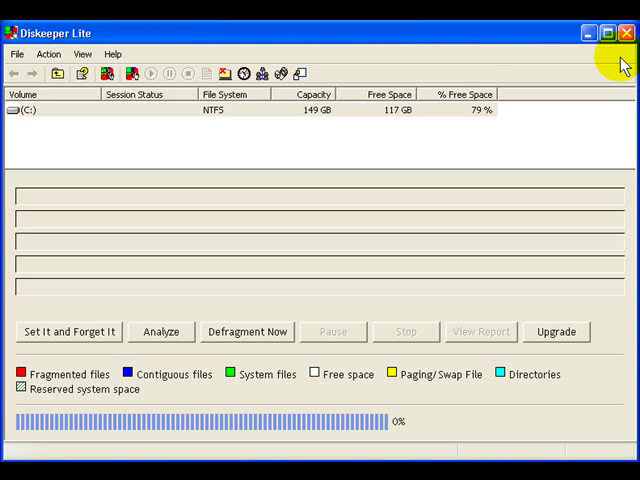
left_click(154, 111)
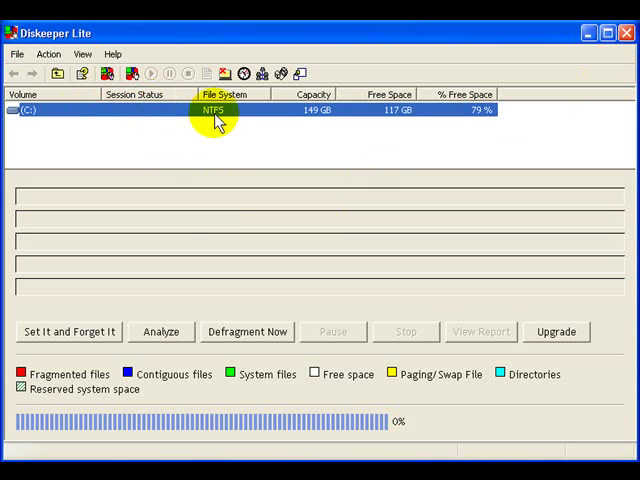
left_click(160, 332)
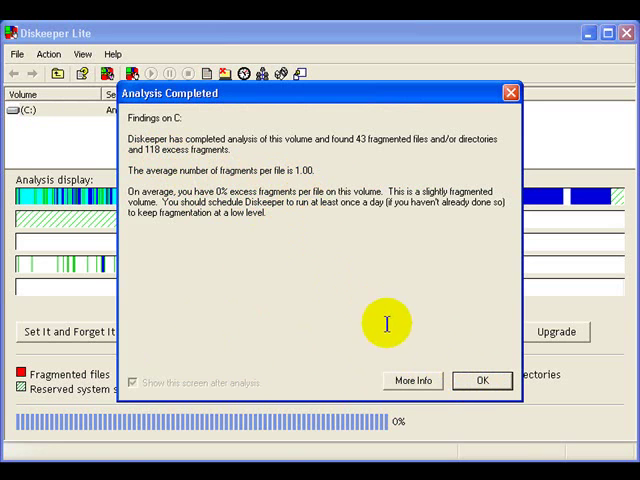
Dismiss the Analysis Completed report to reveal drive C:'s fragmentation map
left_click(484, 381)
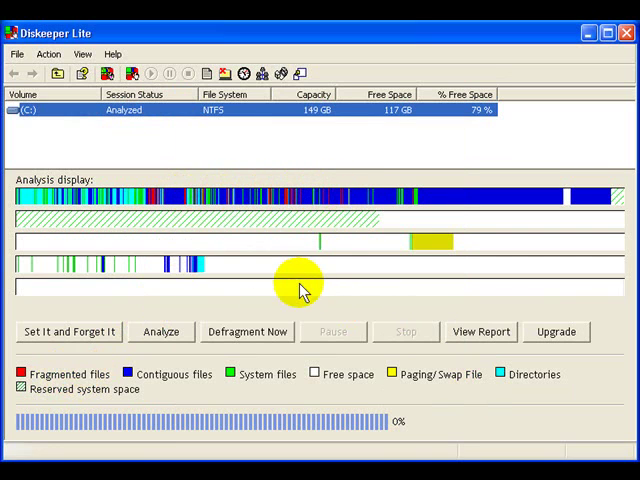
Defragment drive C: and dismiss the Defragmentation Completed report
left_click(247, 338)
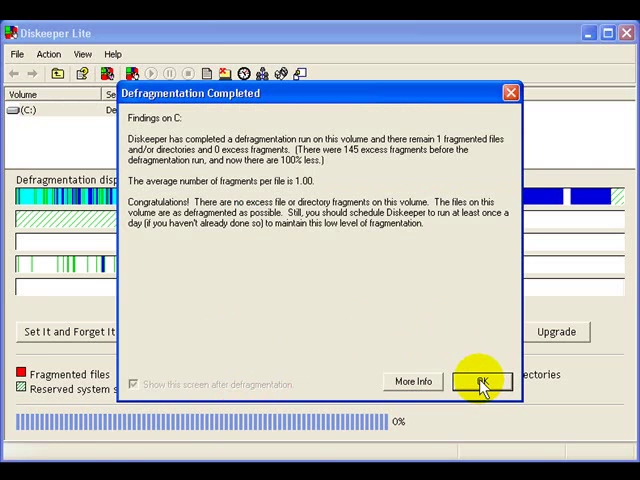
left_click(483, 382)
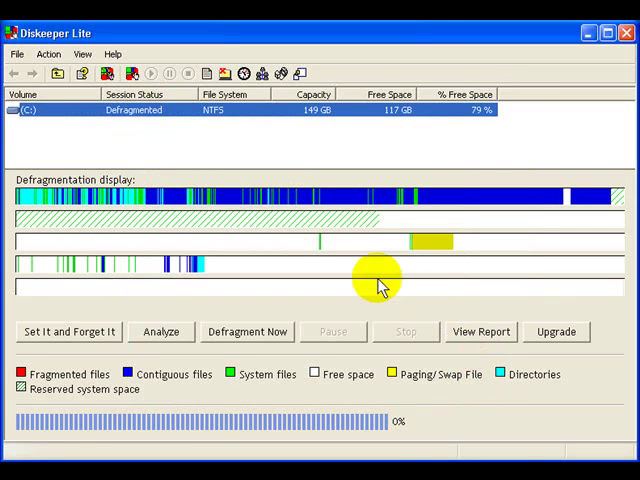